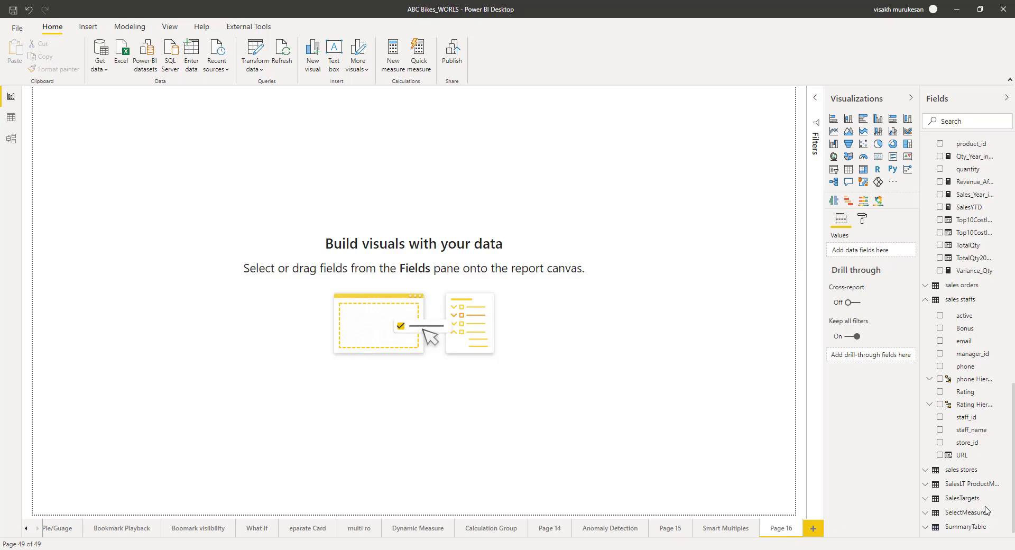
- Enable the Small multiples preview feature in Options and return to the empty report page
left_click(11, 32)
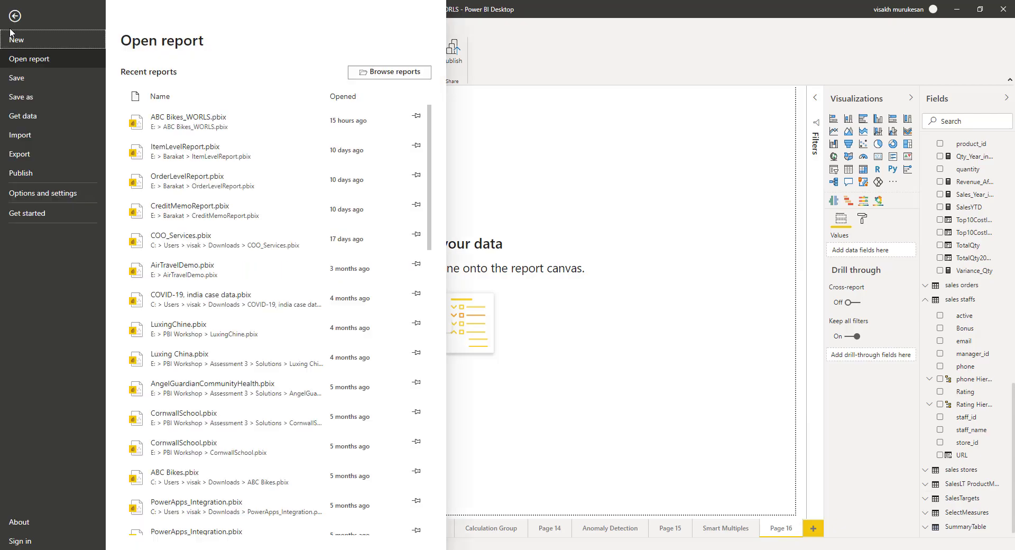
left_click(45, 195)
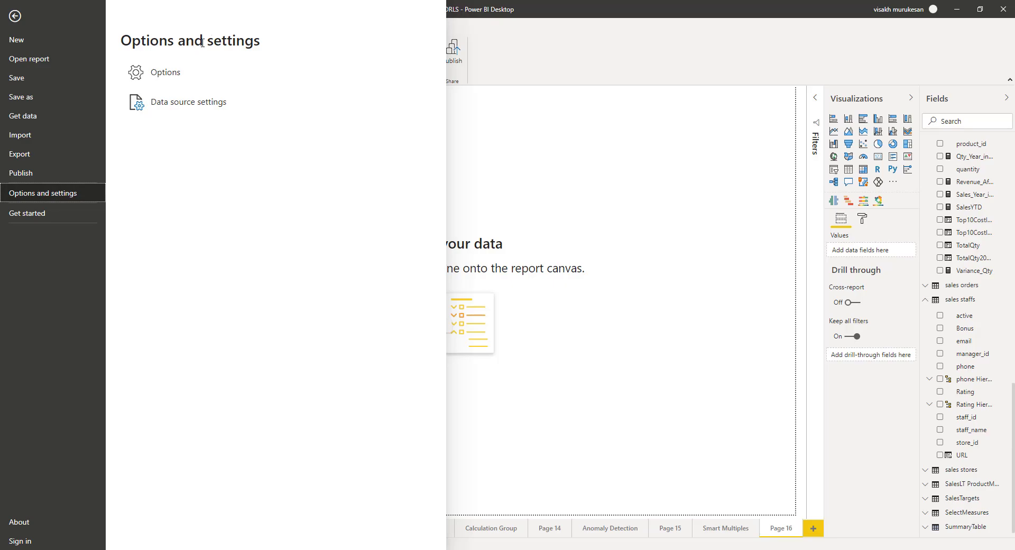
left_click(188, 71)
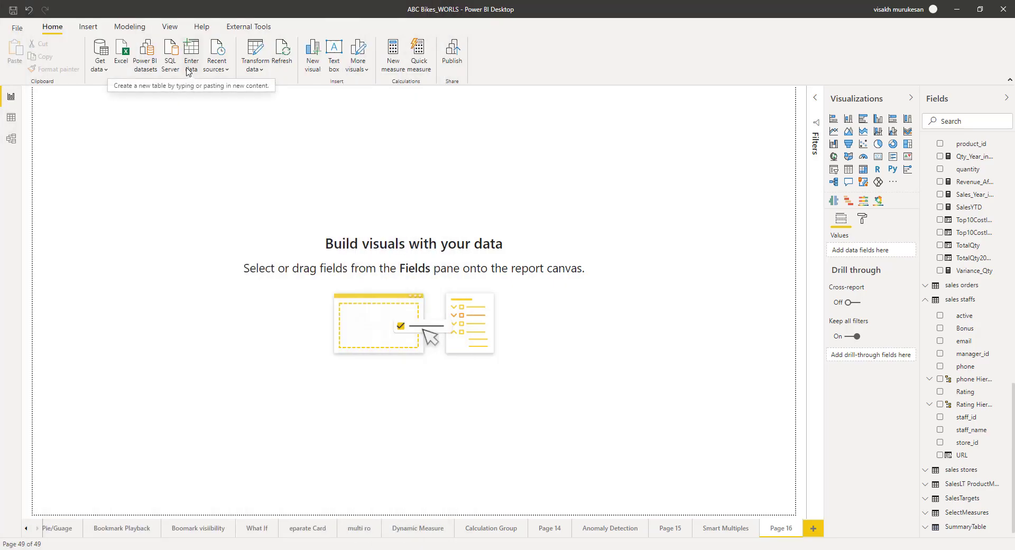
left_click(188, 71)
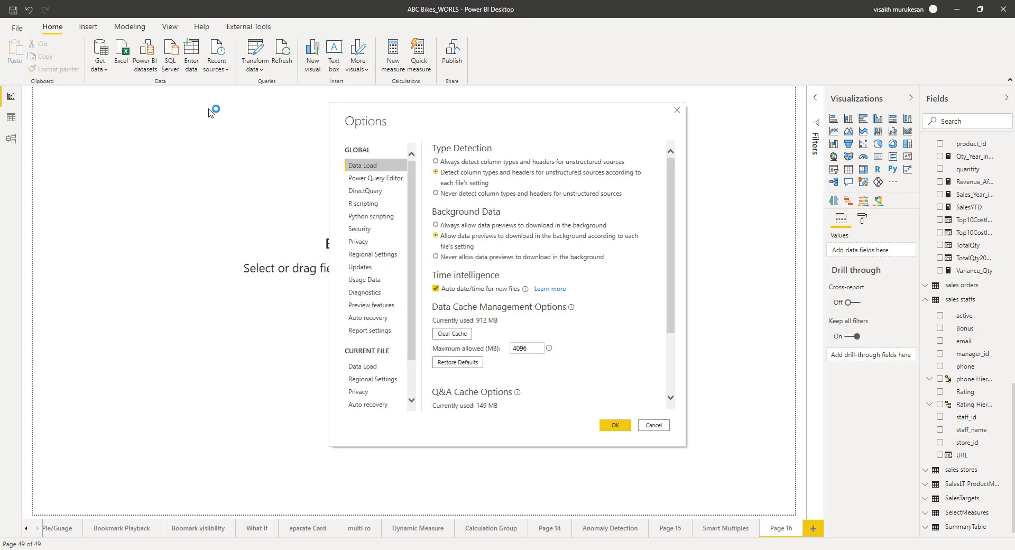
left_click(378, 311)
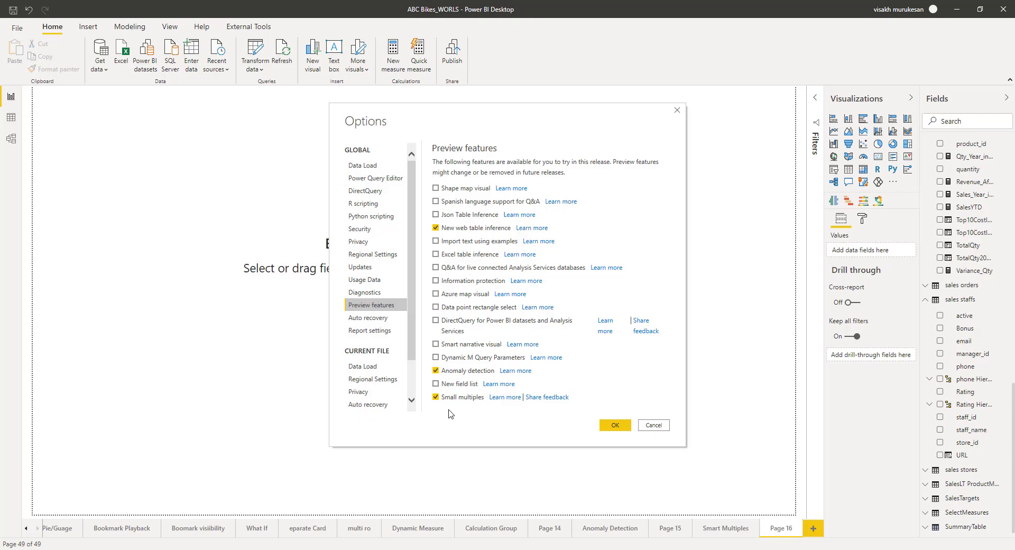
left_click(608, 425)
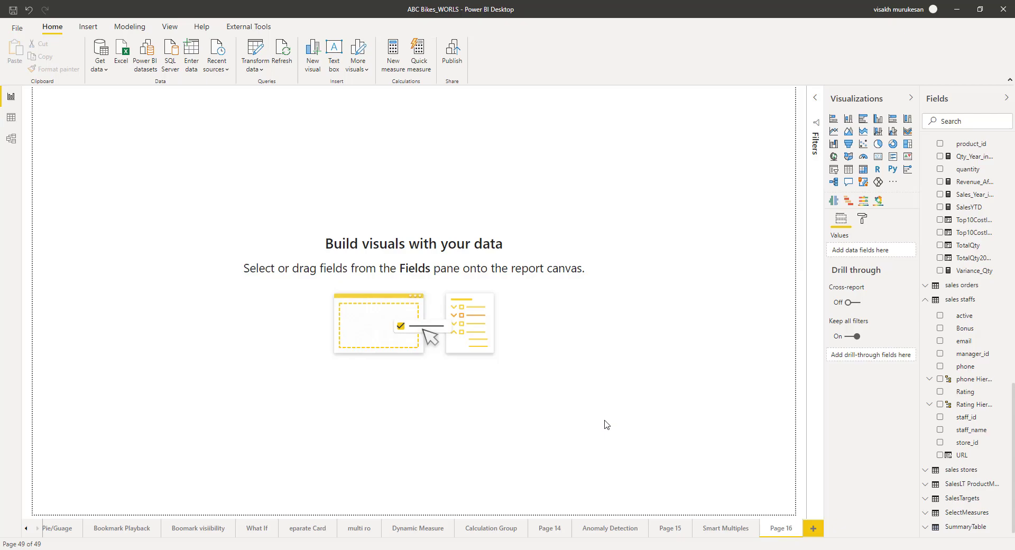
- Add a stacked column chart and stretch it to fill the whole page
left_click(848, 121)
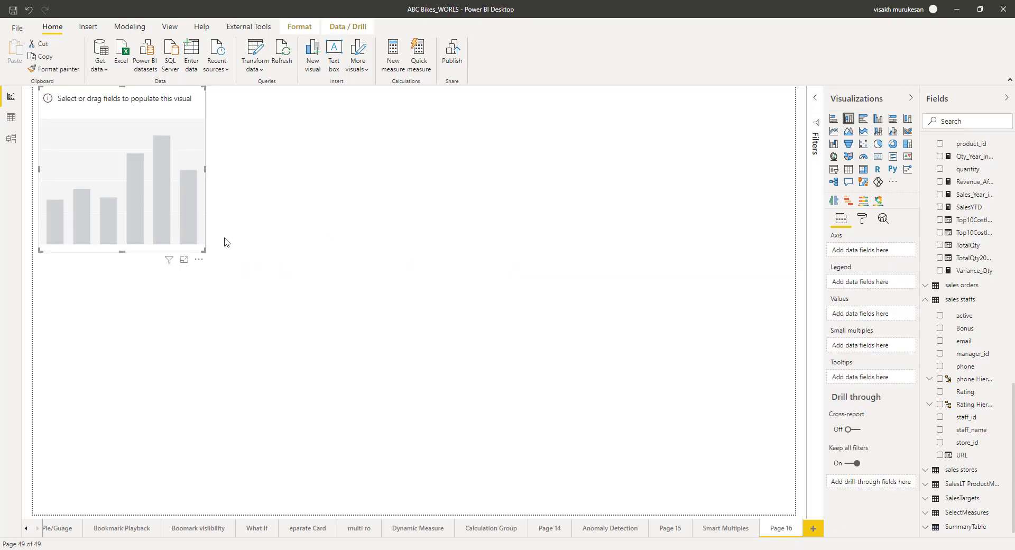
left_click_drag(204, 252, 817, 521)
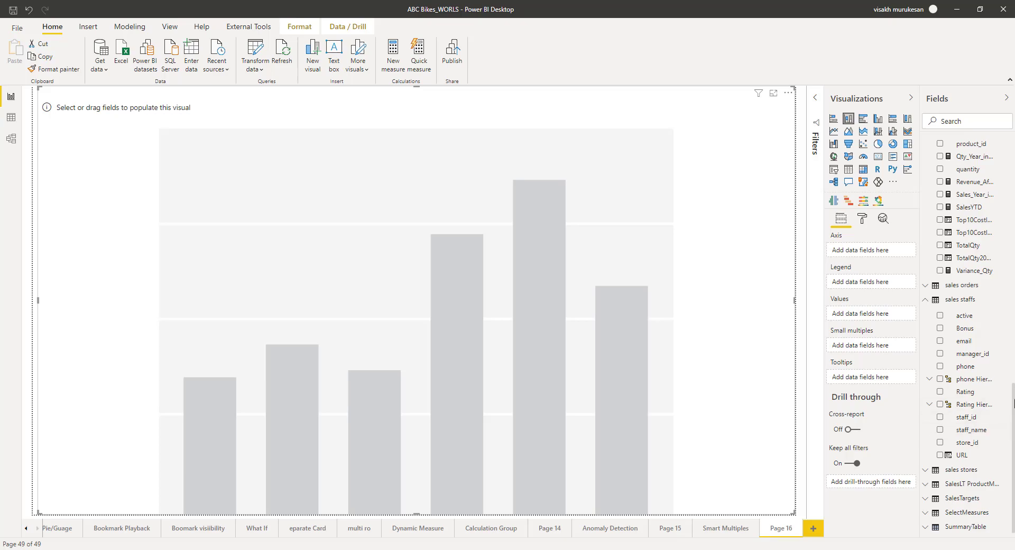
scroll(1014, 395, "up", 2)
left_click_drag(1014, 396, 1013, 262)
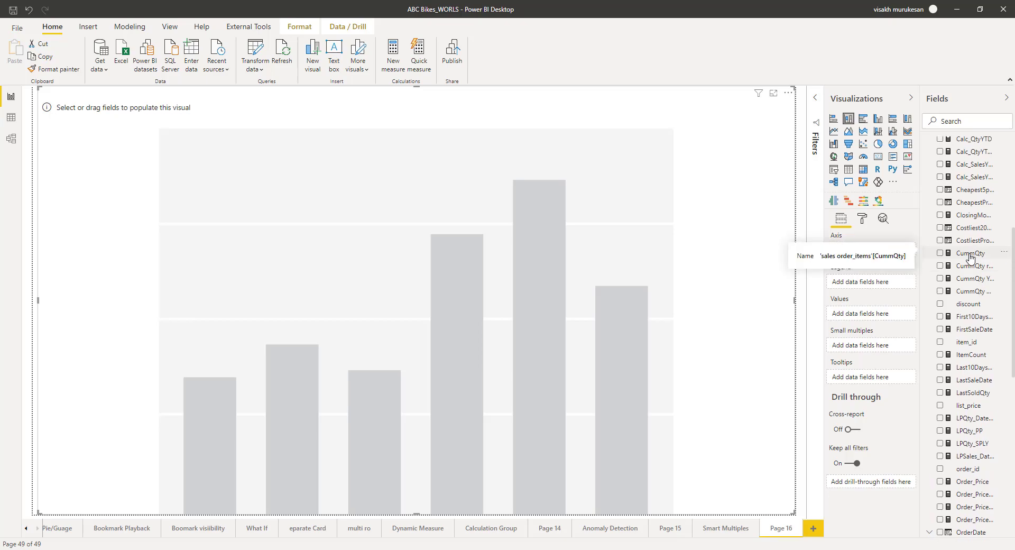
- Put CummQty into the column chart's Values, showing one bar of about 7K
left_click_drag(971, 258, 878, 323)
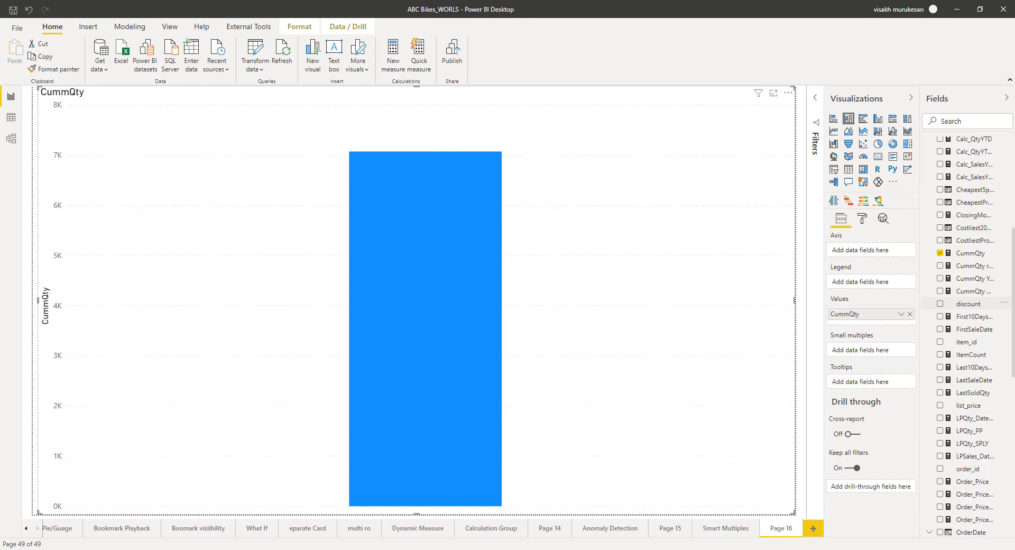
scroll(1014, 341, "up", 5)
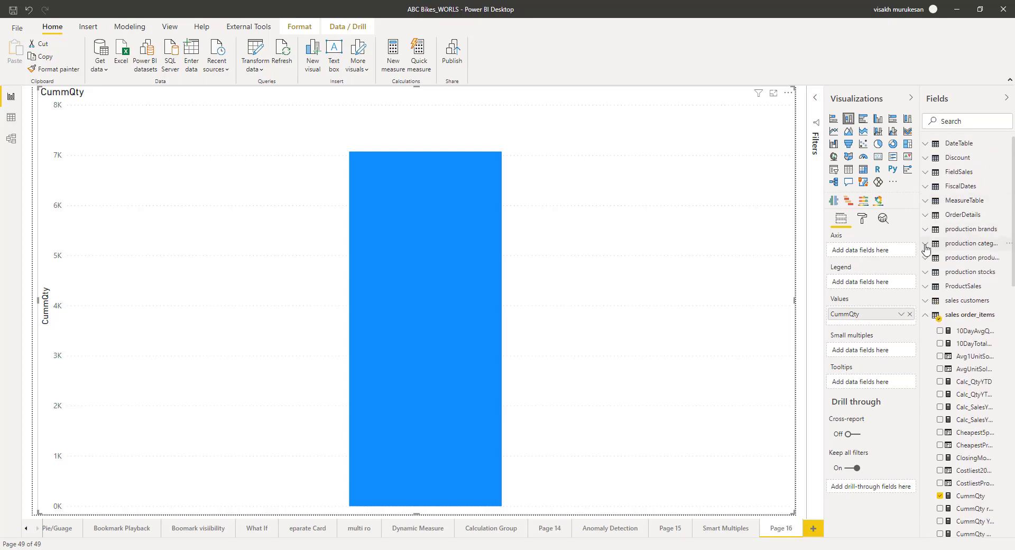
left_click(927, 245)
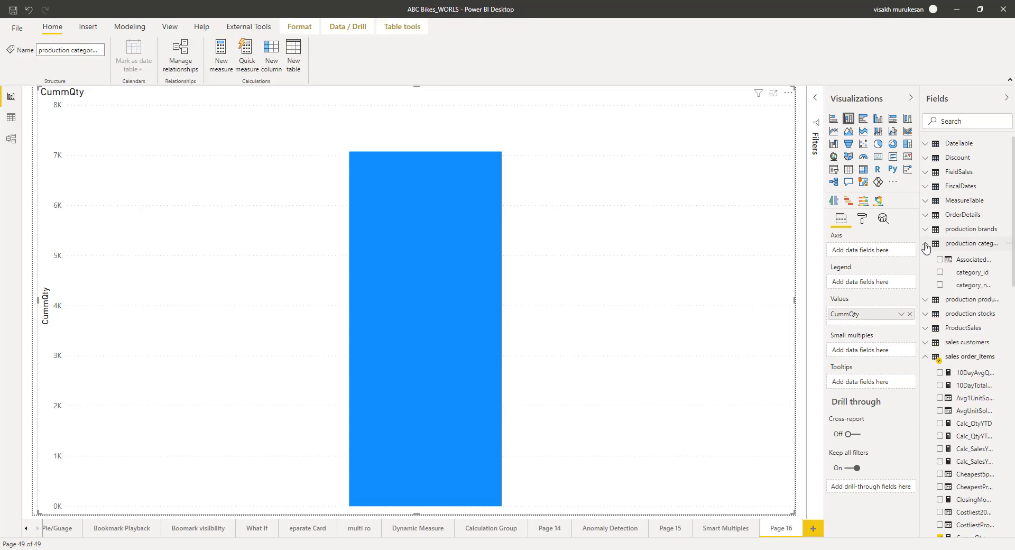
- Drag category_name onto the Axis to split CummQty into seven category columns
left_click_drag(887, 271, 865, 253)
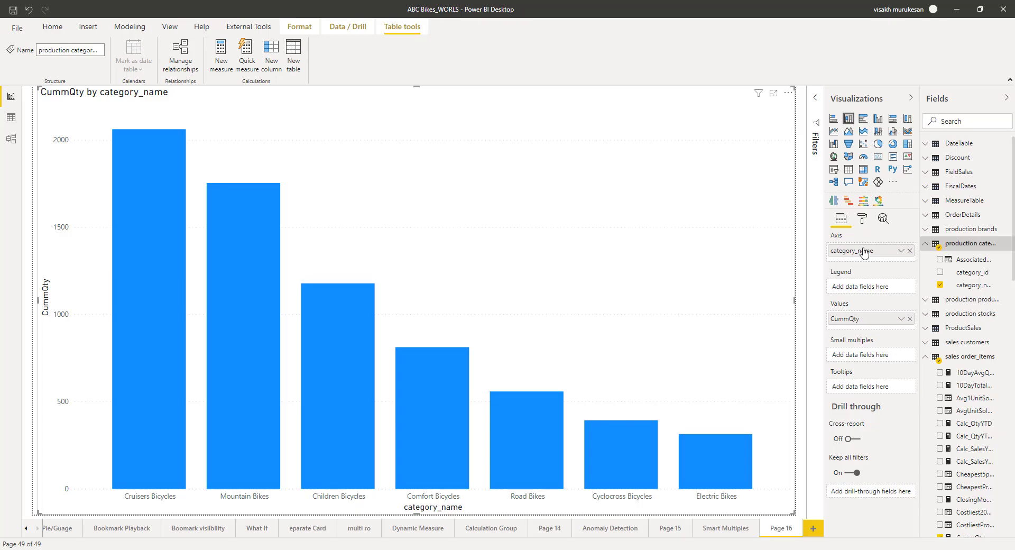
- Add staff_name from sales staffs as small multiples, giving a (Blank) and three staff panels
left_click(942, 244)
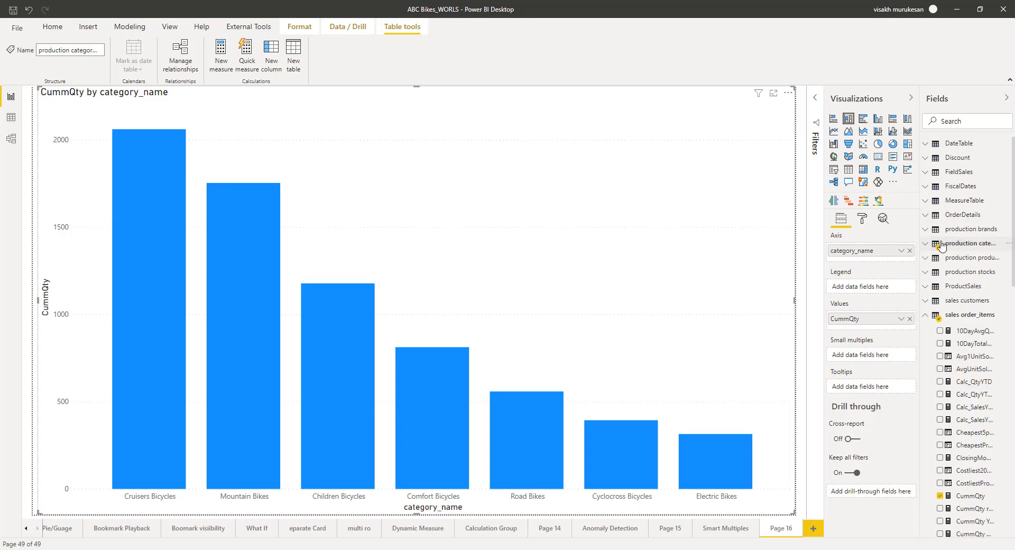
left_click(946, 315)
left_click(948, 346)
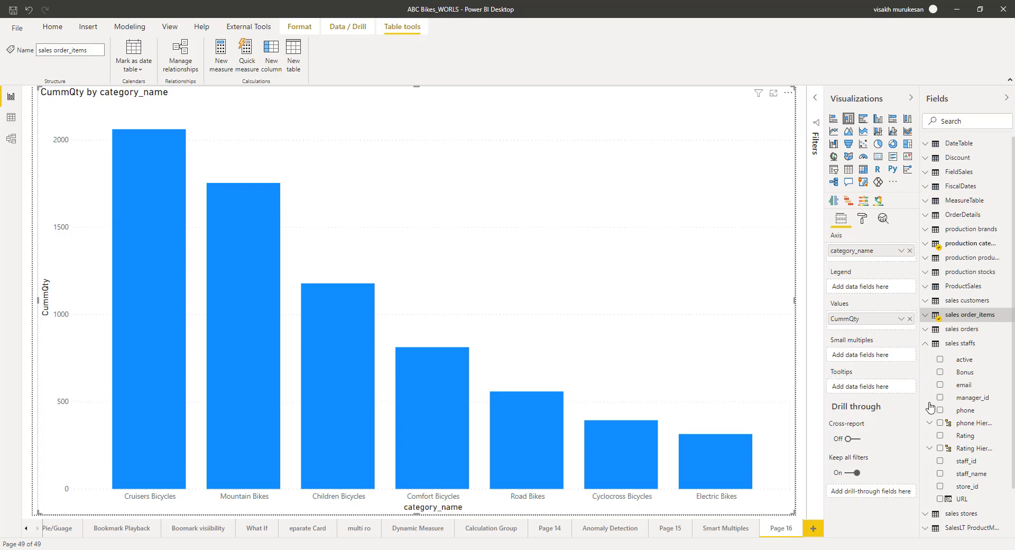
left_click_drag(969, 478, 877, 356)
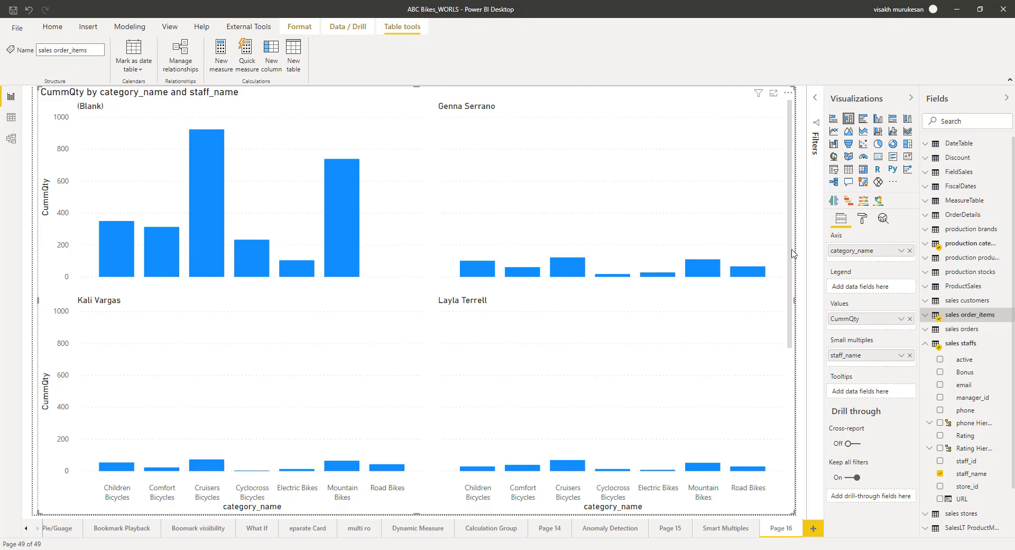
left_click_drag(793, 254, 790, 314)
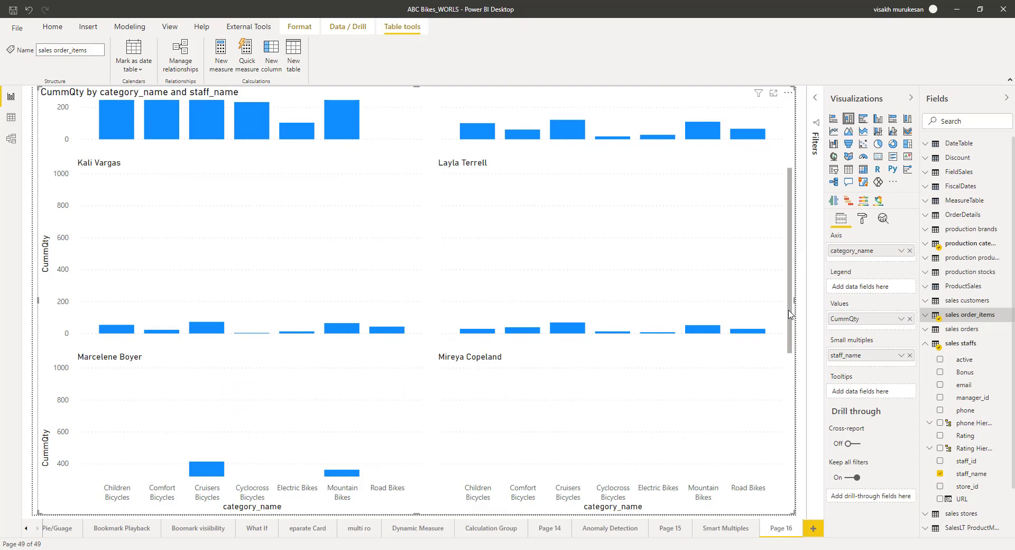
left_click_drag(790, 315, 791, 222)
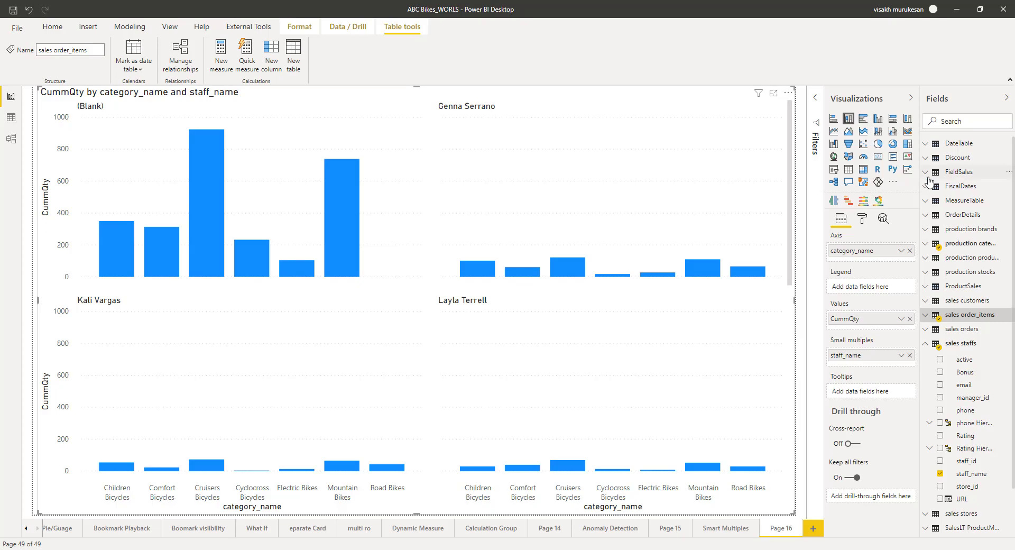
- Raise the small-multiples grid to 5 columns, giving a 2-row by 5-column layout
left_click(863, 223)
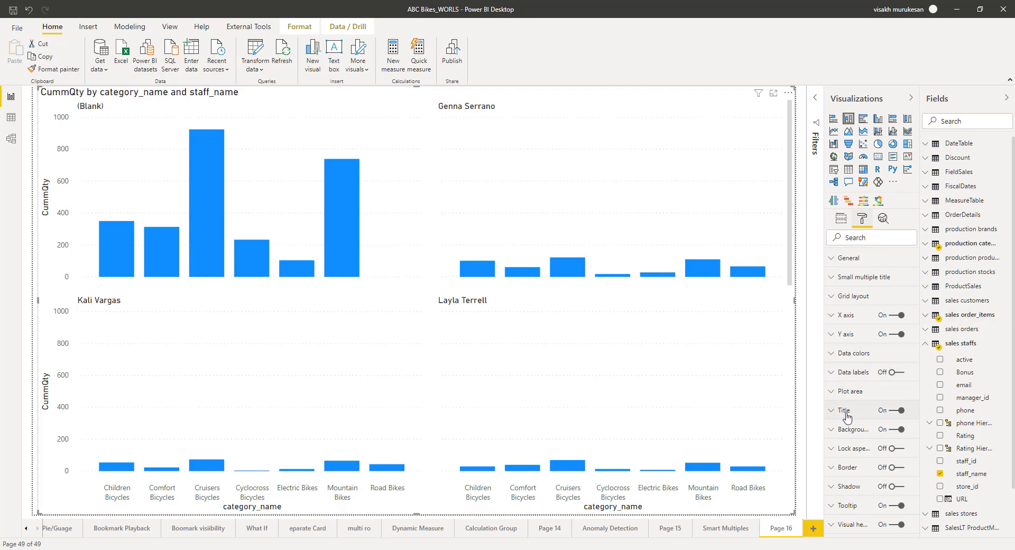
left_click(849, 299)
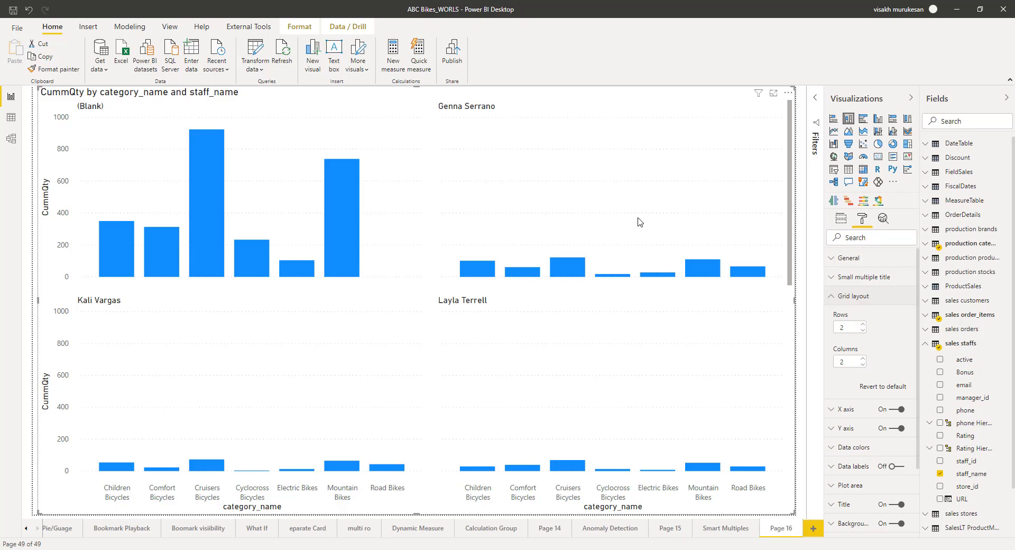
left_click(863, 359)
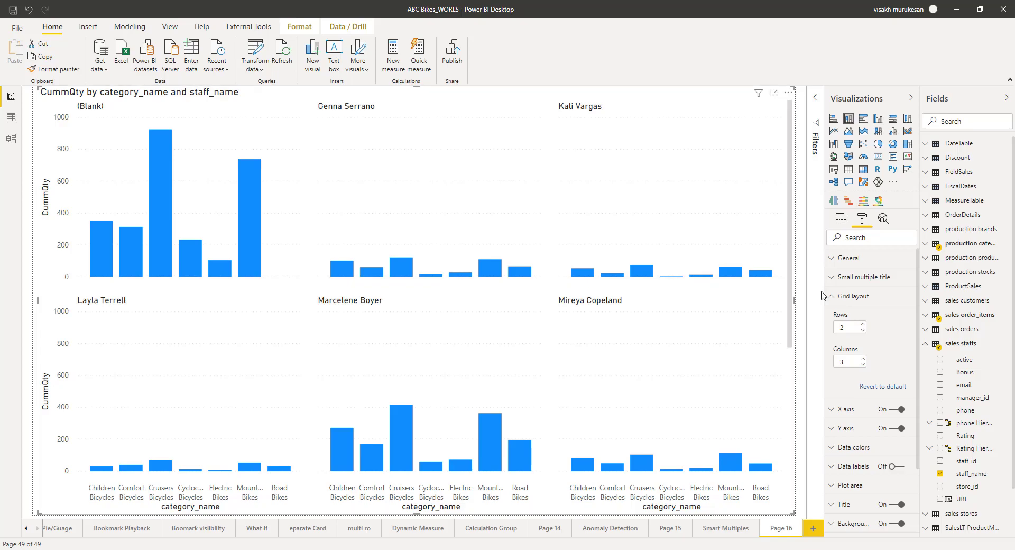
left_click(863, 359)
left_click(863, 359)
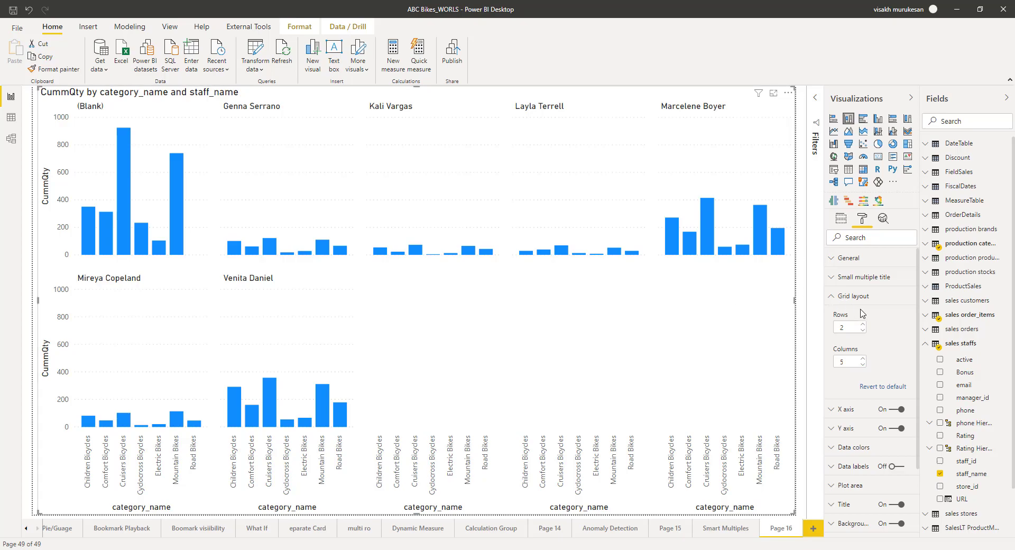
- Place small-multiple titles at the bottom, trying centre, right and left alignment
left_click(858, 277)
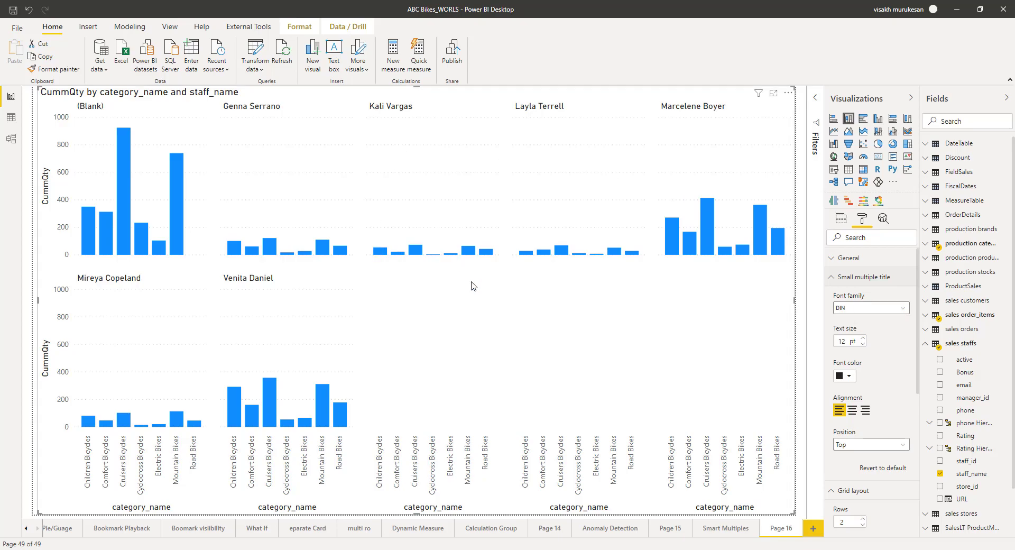
left_click(858, 450)
left_click(858, 468)
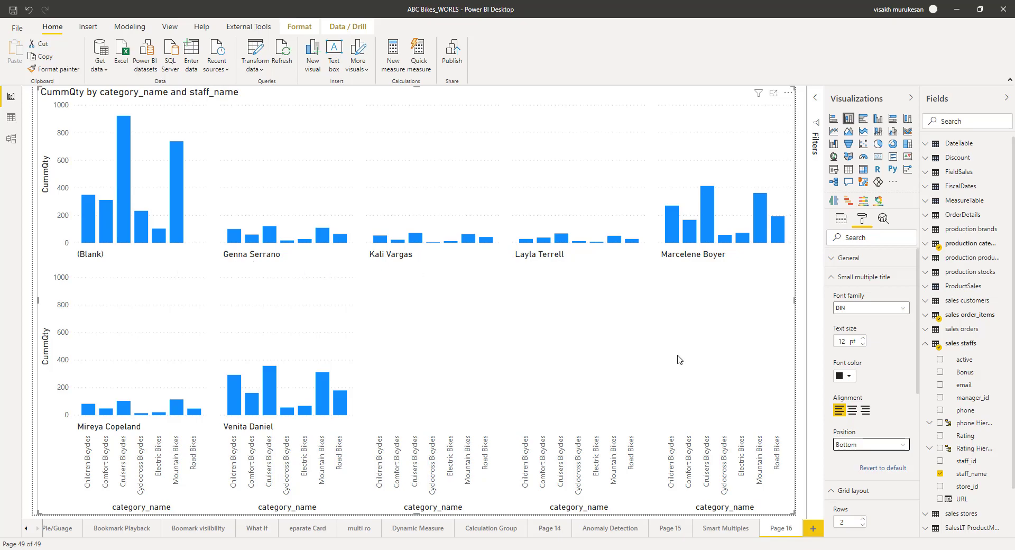
left_click(854, 411)
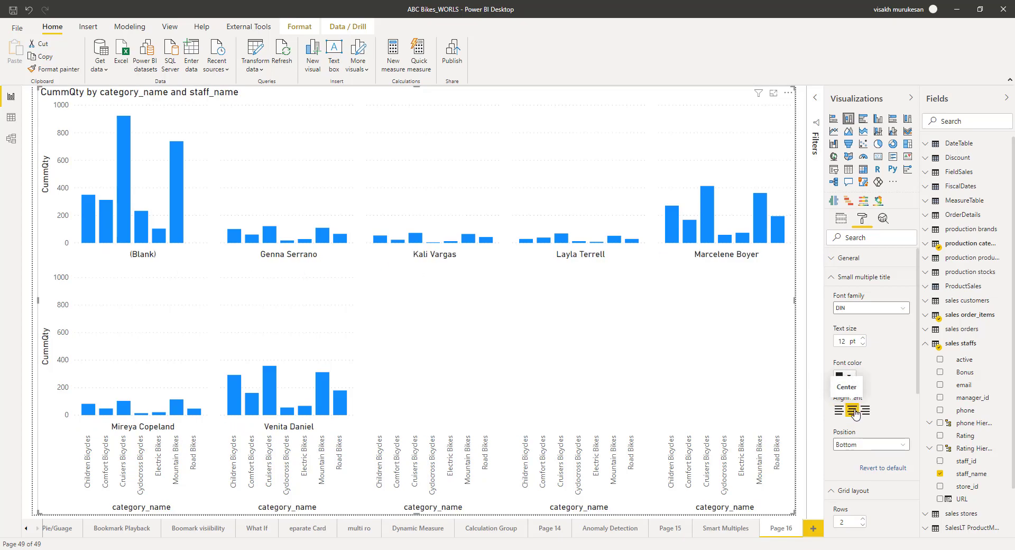
left_click(866, 411)
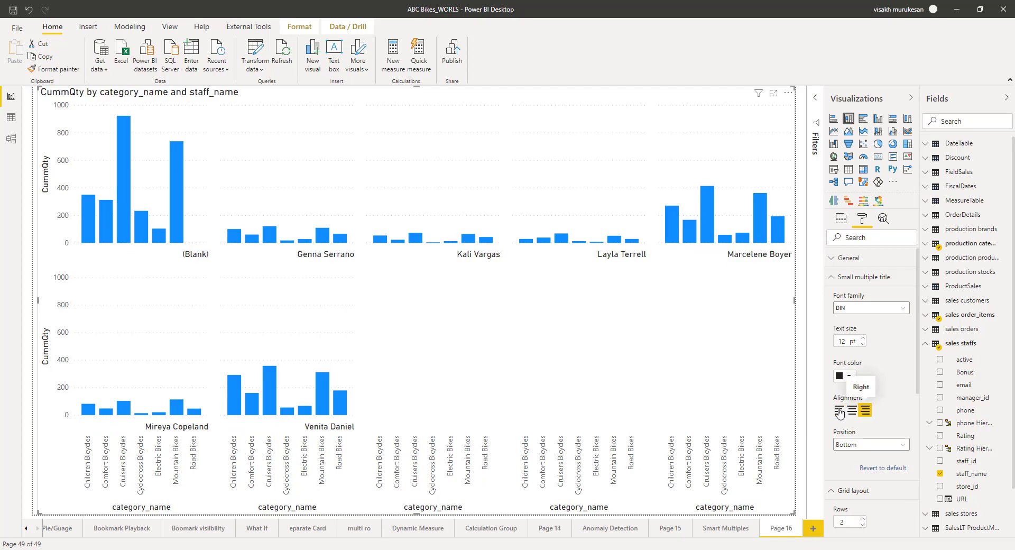
left_click(840, 411)
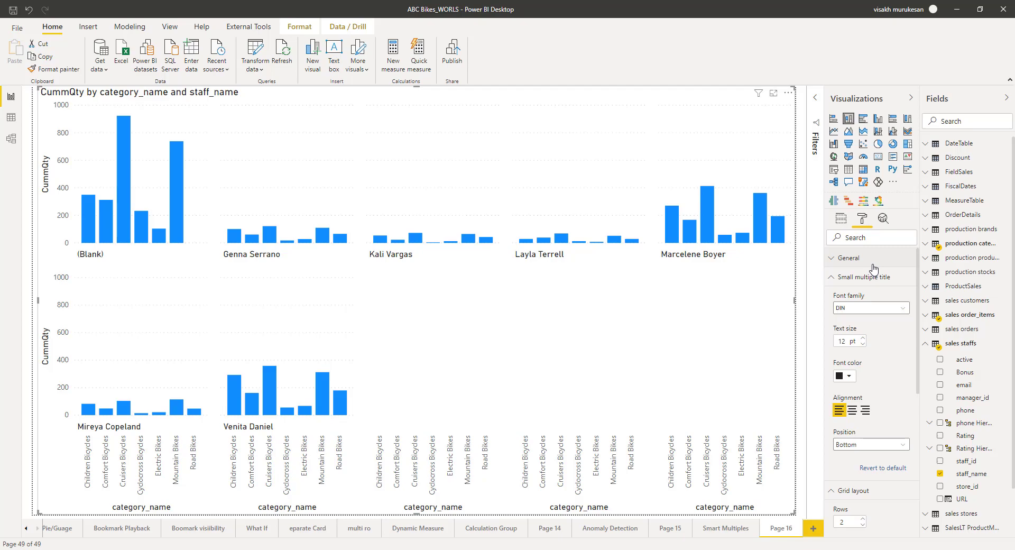
left_click(839, 280)
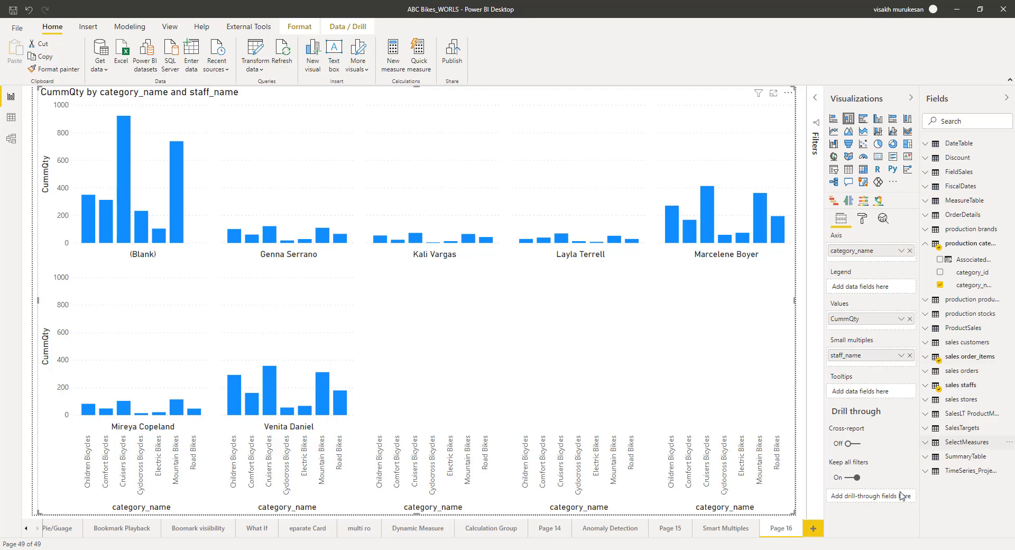
- Shrink the CummQty chart to the left half of the page and deselect it
left_click_drag(791, 511, 503, 501)
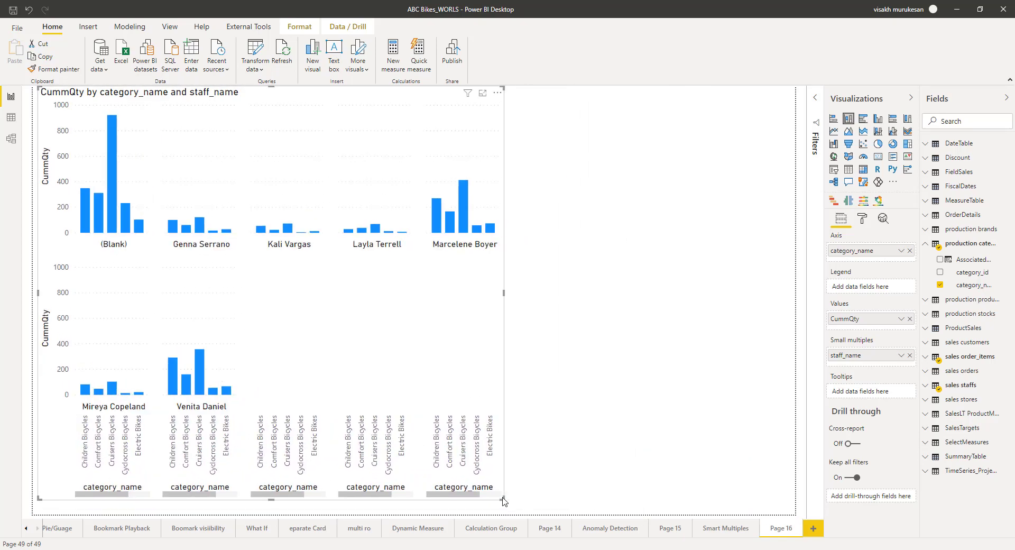
left_click(687, 230)
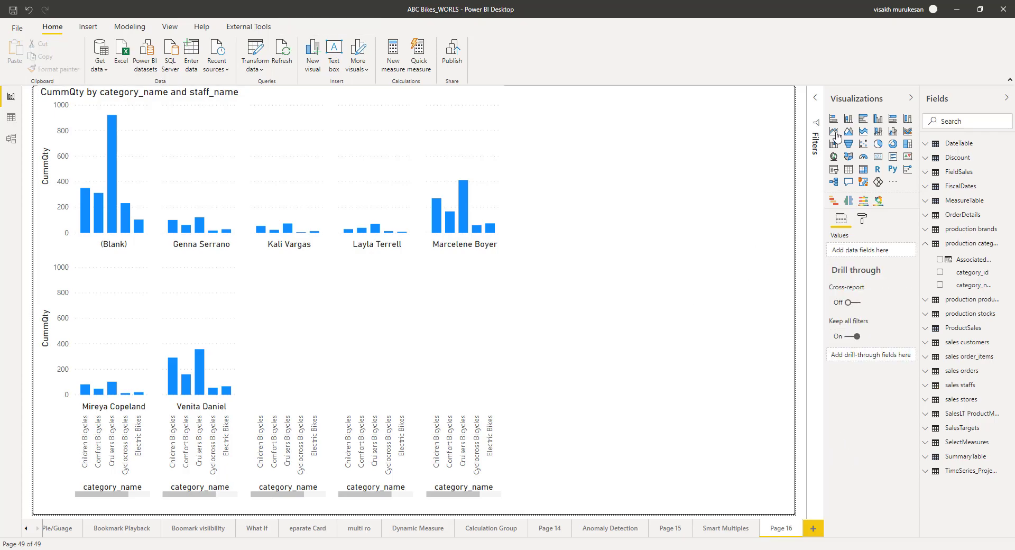
- Add a pie chart and put SalesYTD from sales order_items in its values
left_click(878, 145)
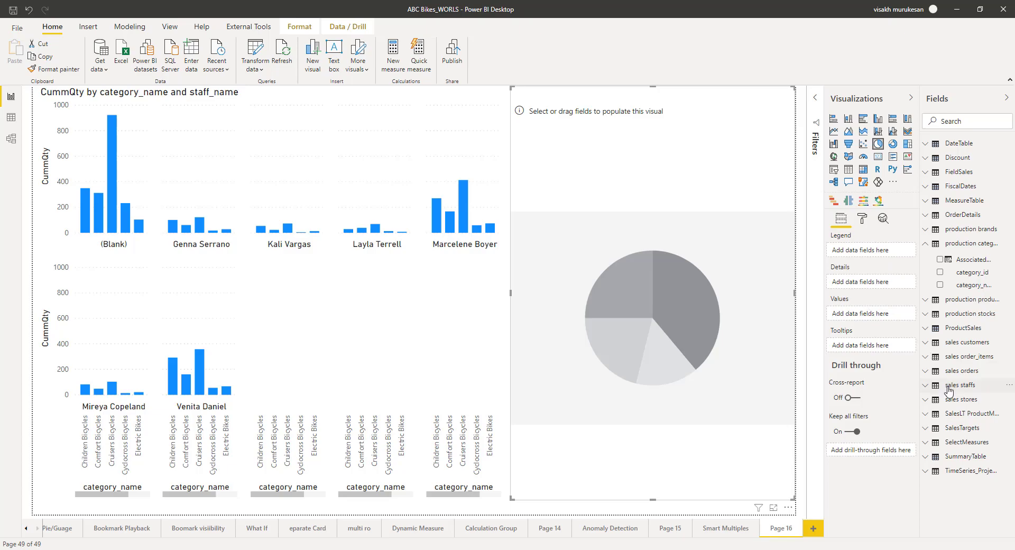
left_click(928, 360)
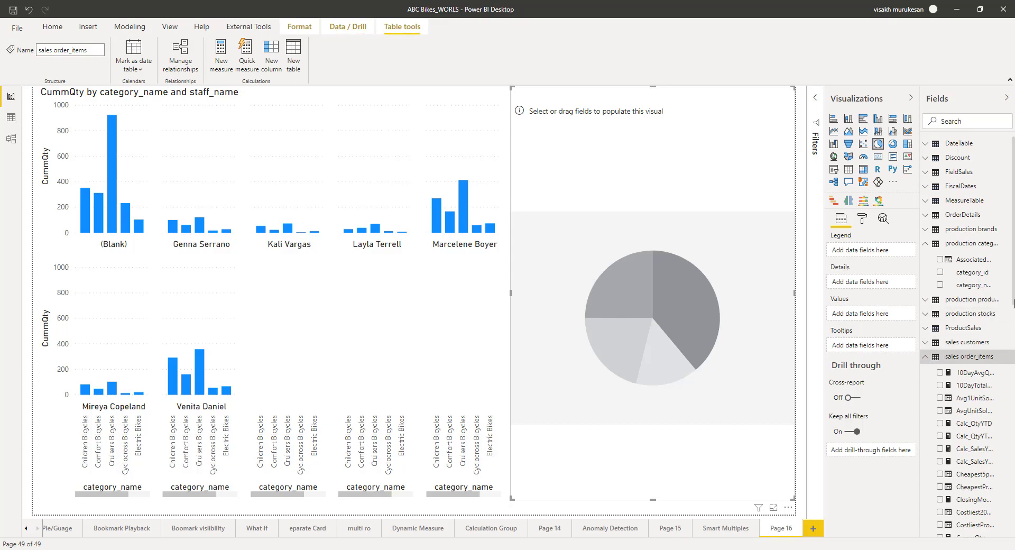
left_click_drag(1014, 301, 868, 318)
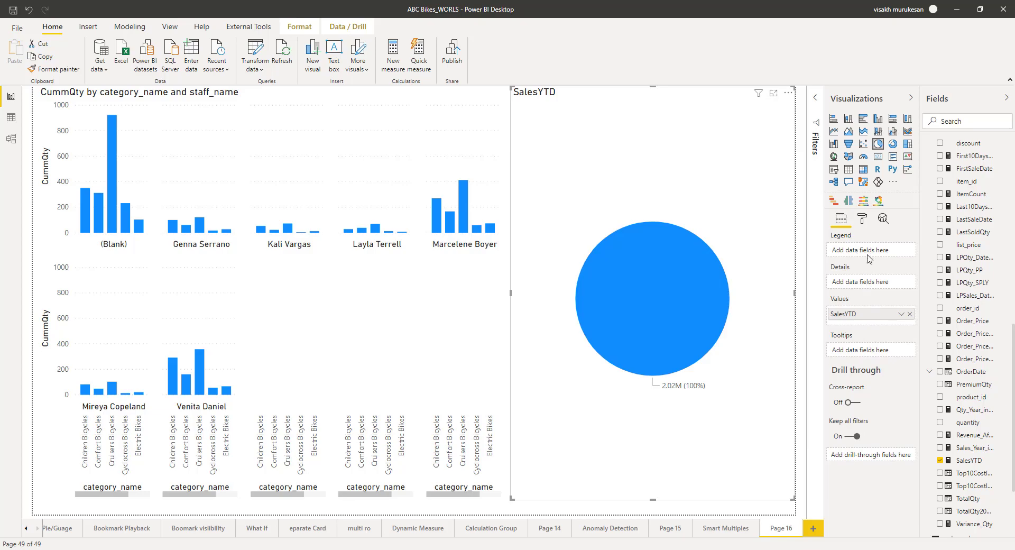
left_click_drag(1014, 408, 1014, 446)
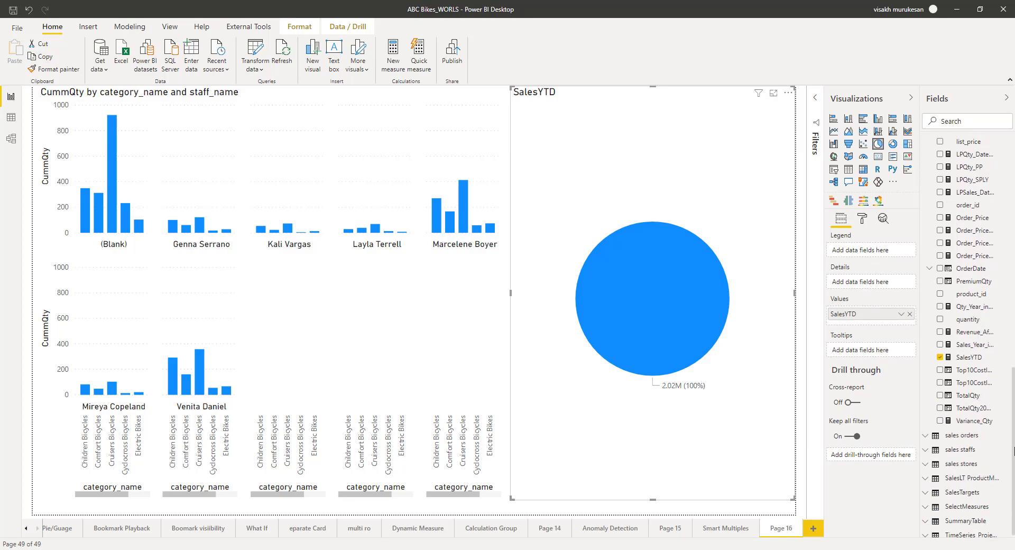
- Use staff_name as the pie's Legend and category_name as its Details
left_click(930, 453)
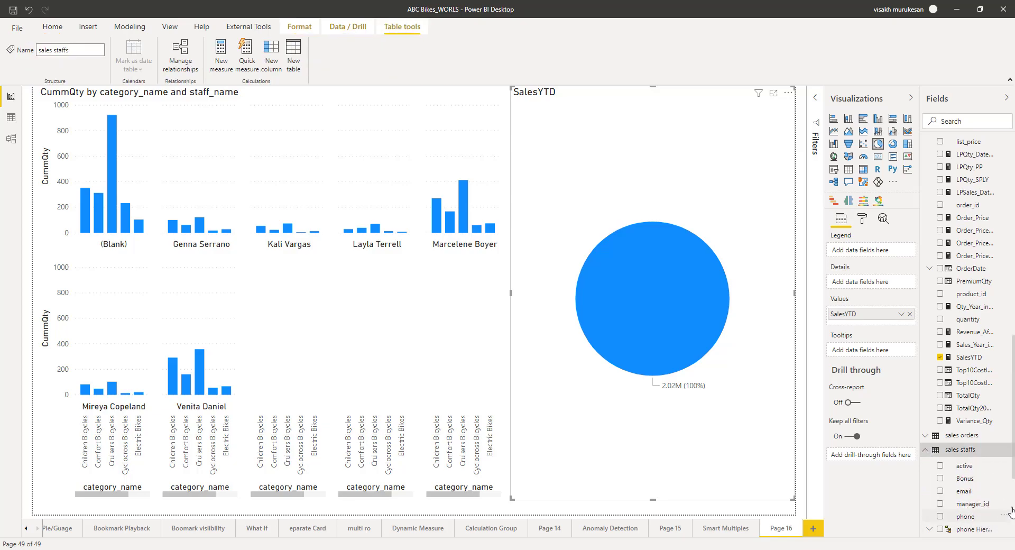
left_click_drag(1014, 465, 1014, 518)
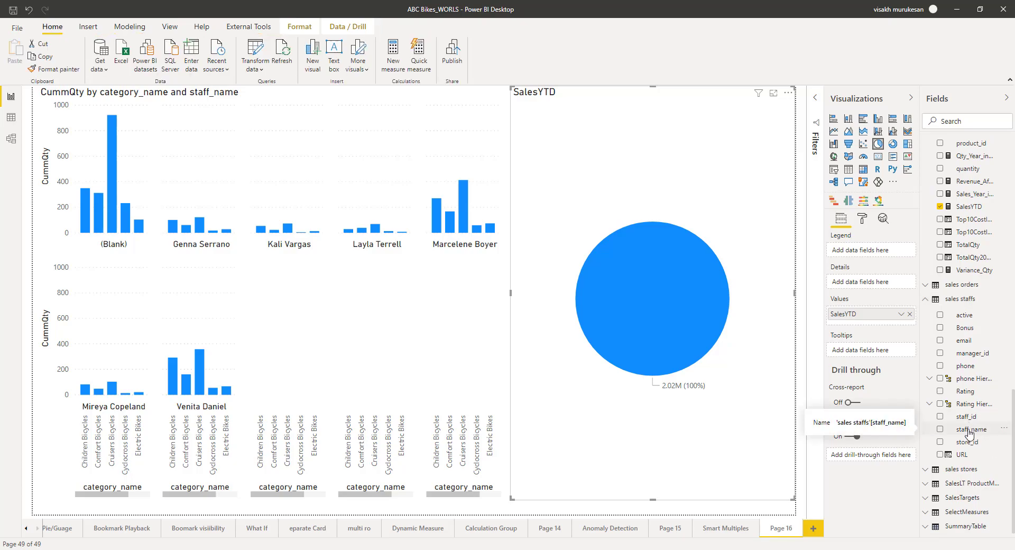
left_click_drag(969, 433, 876, 254)
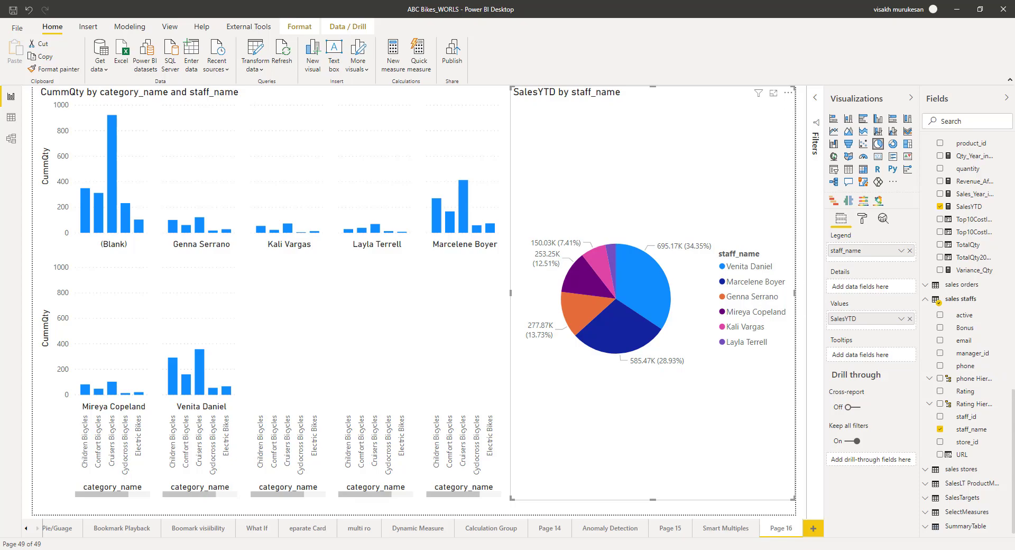
scroll(942, 207, "up", 10)
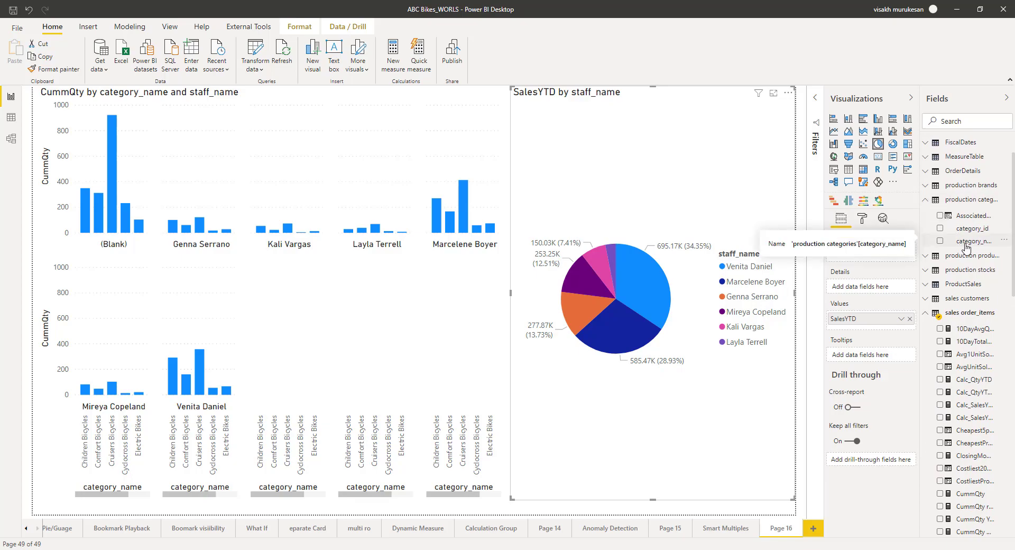
left_click_drag(963, 247, 873, 286)
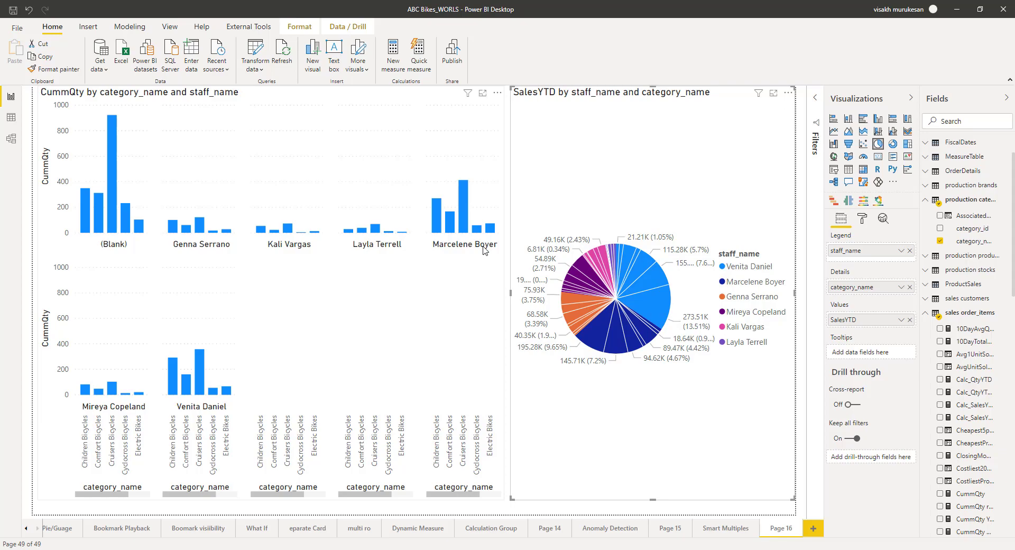
- Select staff members' Cruisers, Children and Electric Bikes bars to cross-highlight matching pie slices
mouse_move(466, 215)
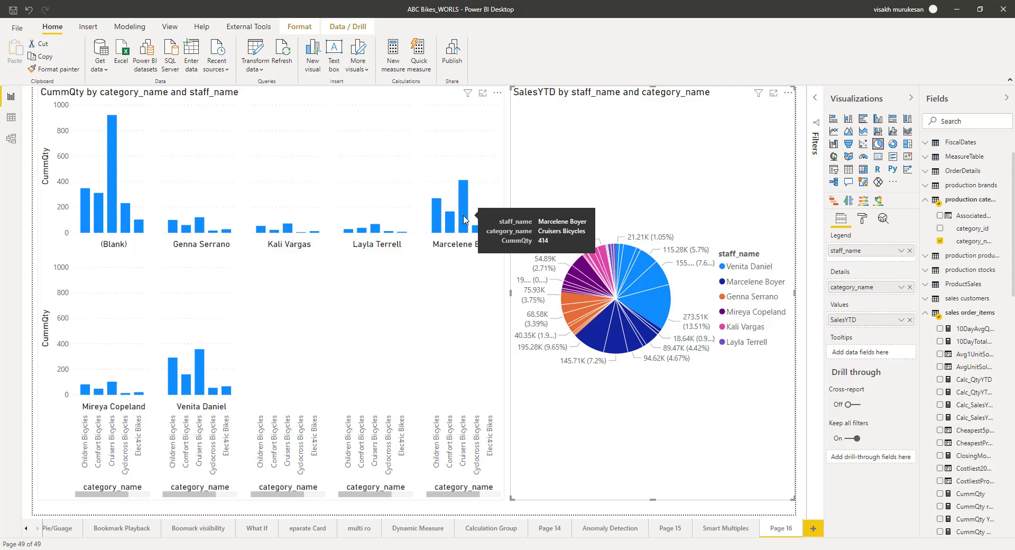
left_click(464, 220)
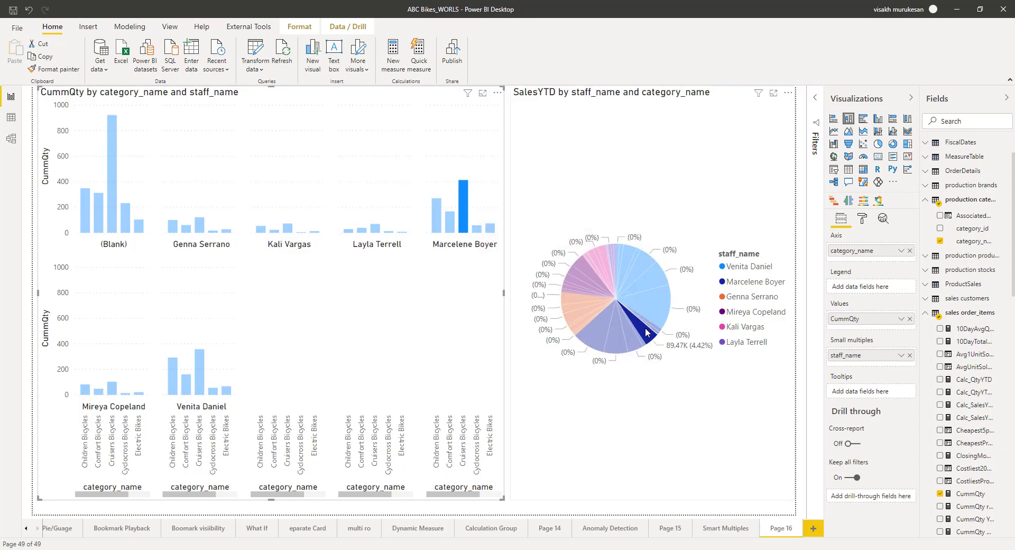
mouse_move(647, 332)
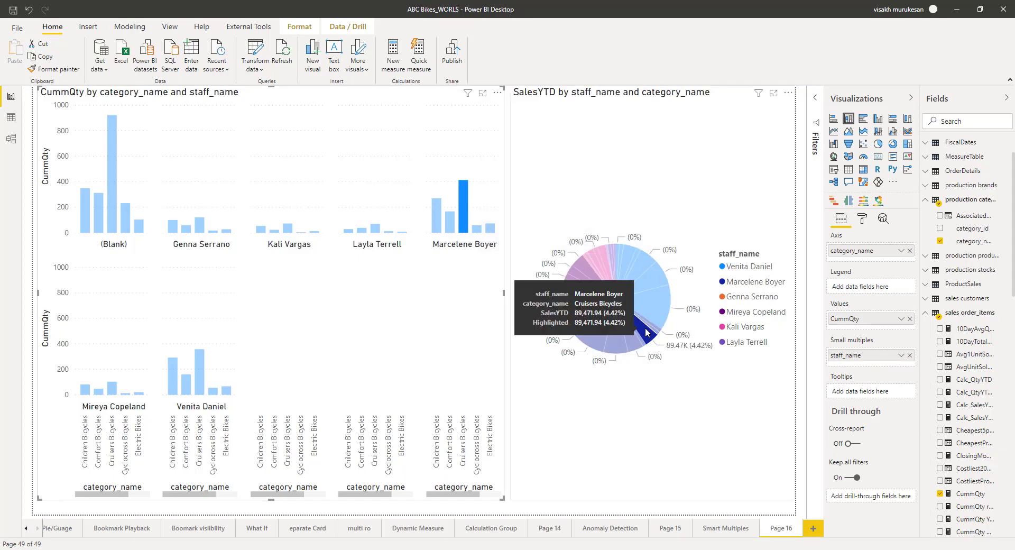
left_click(201, 386)
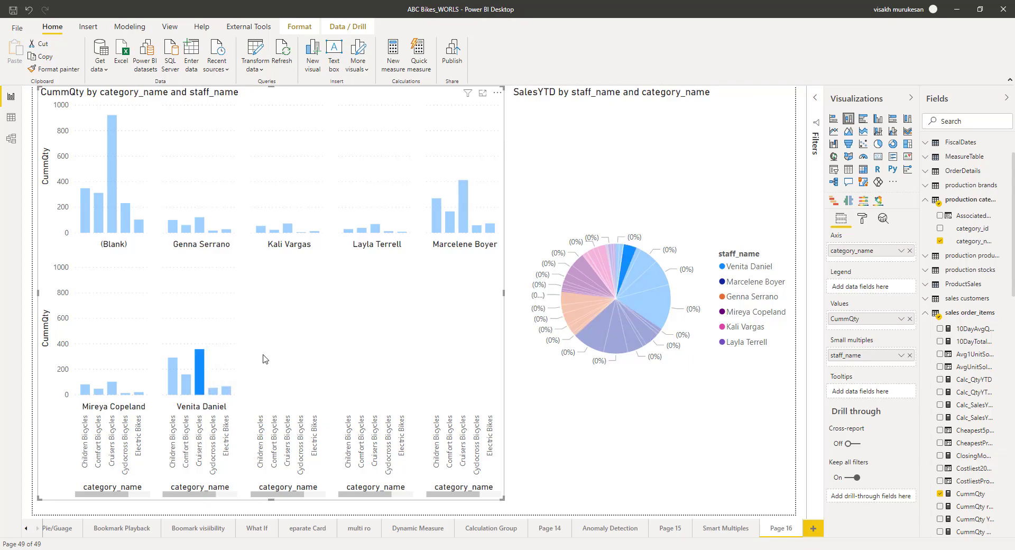
mouse_move(201, 364)
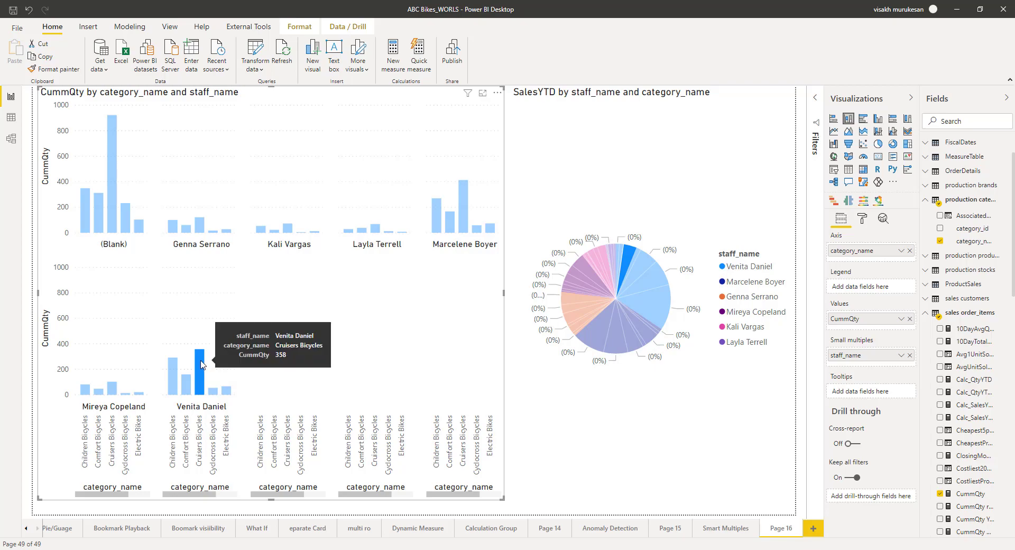
mouse_move(629, 257)
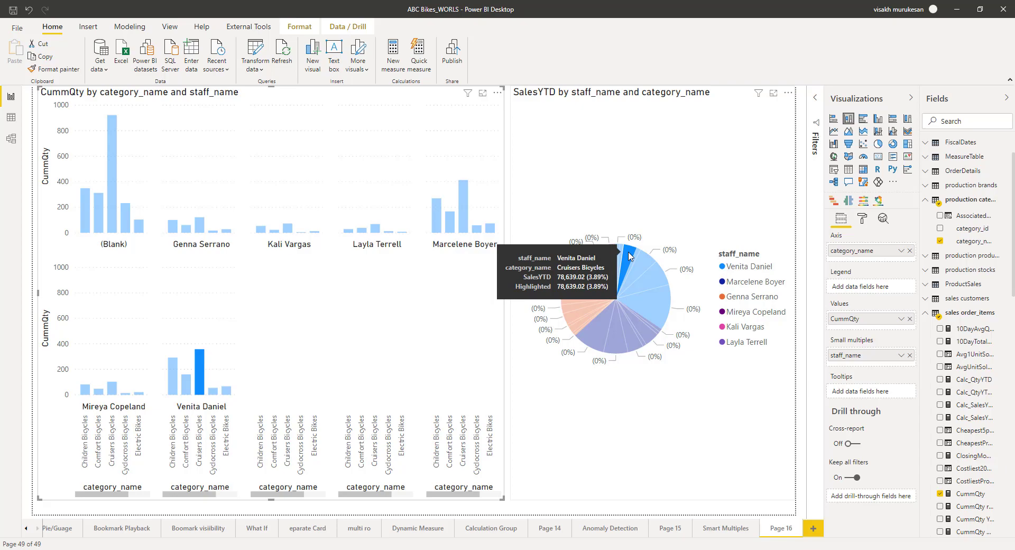
left_click(172, 377)
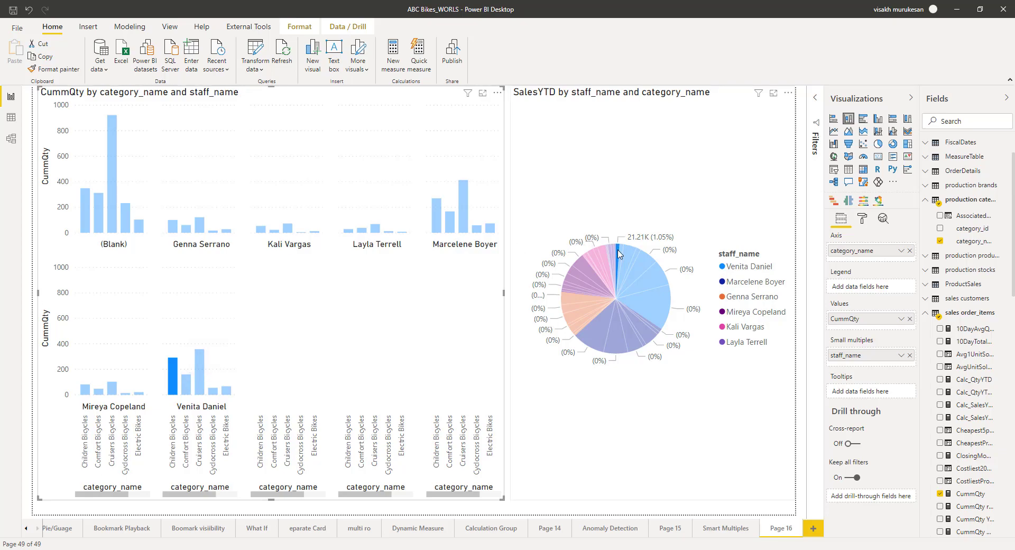
mouse_move(619, 254)
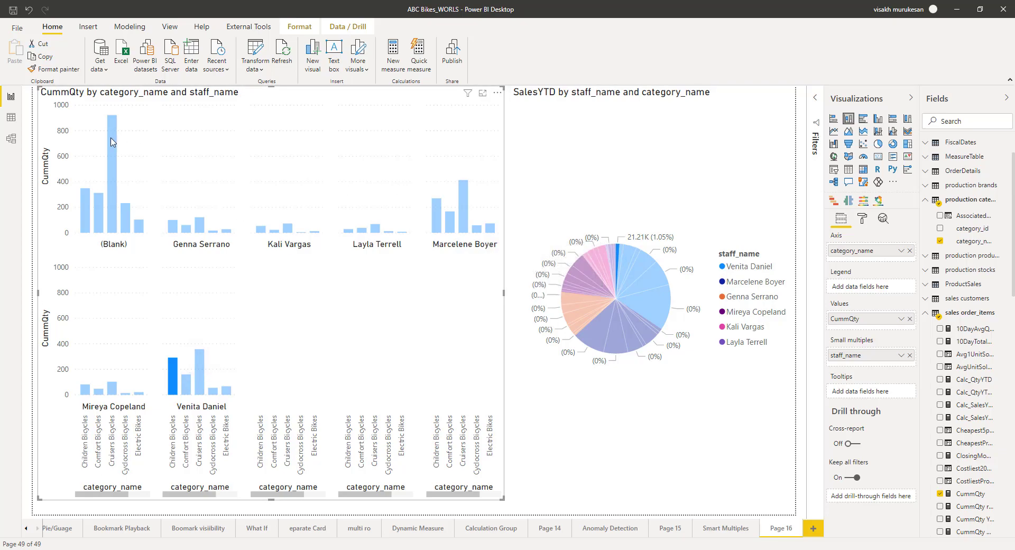
mouse_move(111, 142)
left_click(205, 230)
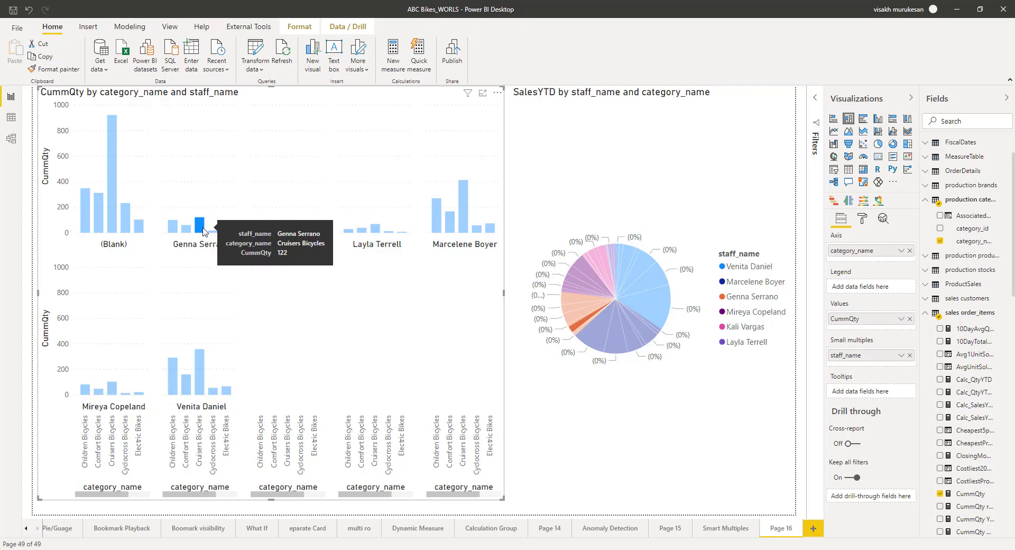
mouse_move(585, 322)
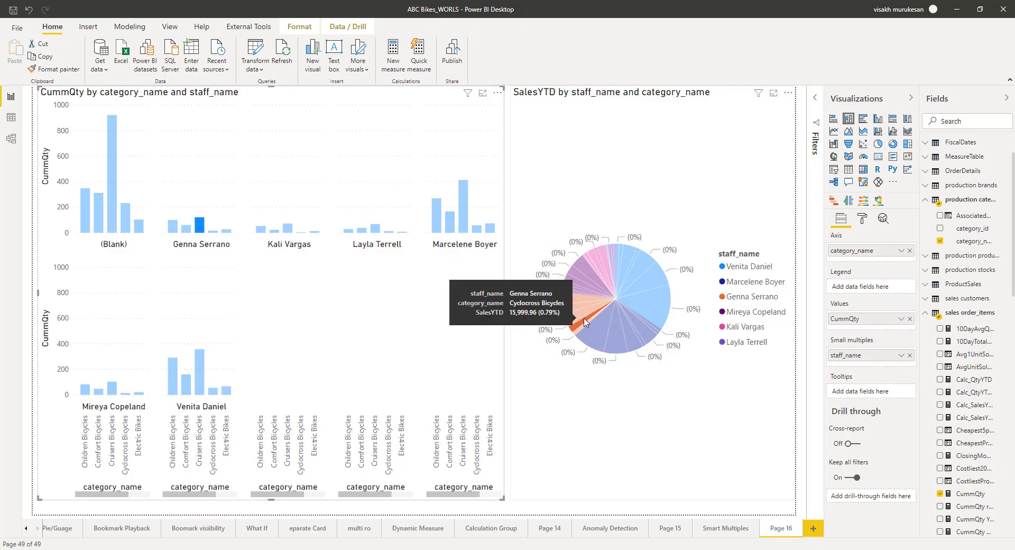
left_click(227, 394)
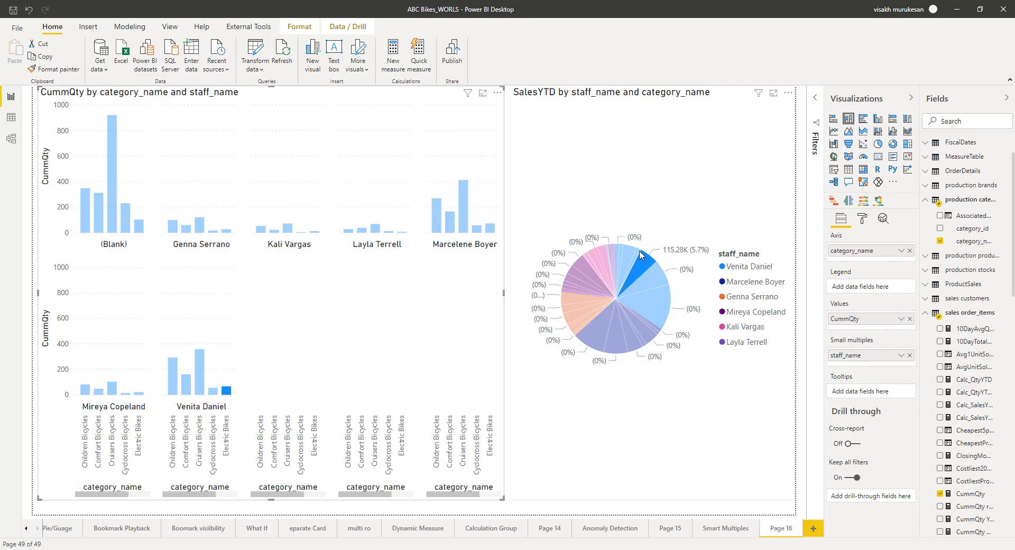
mouse_move(649, 261)
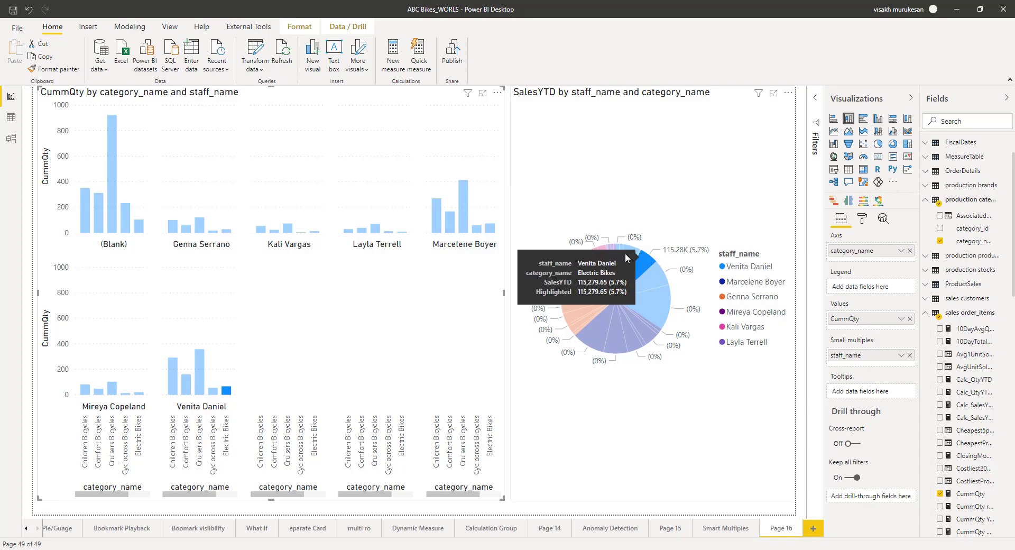